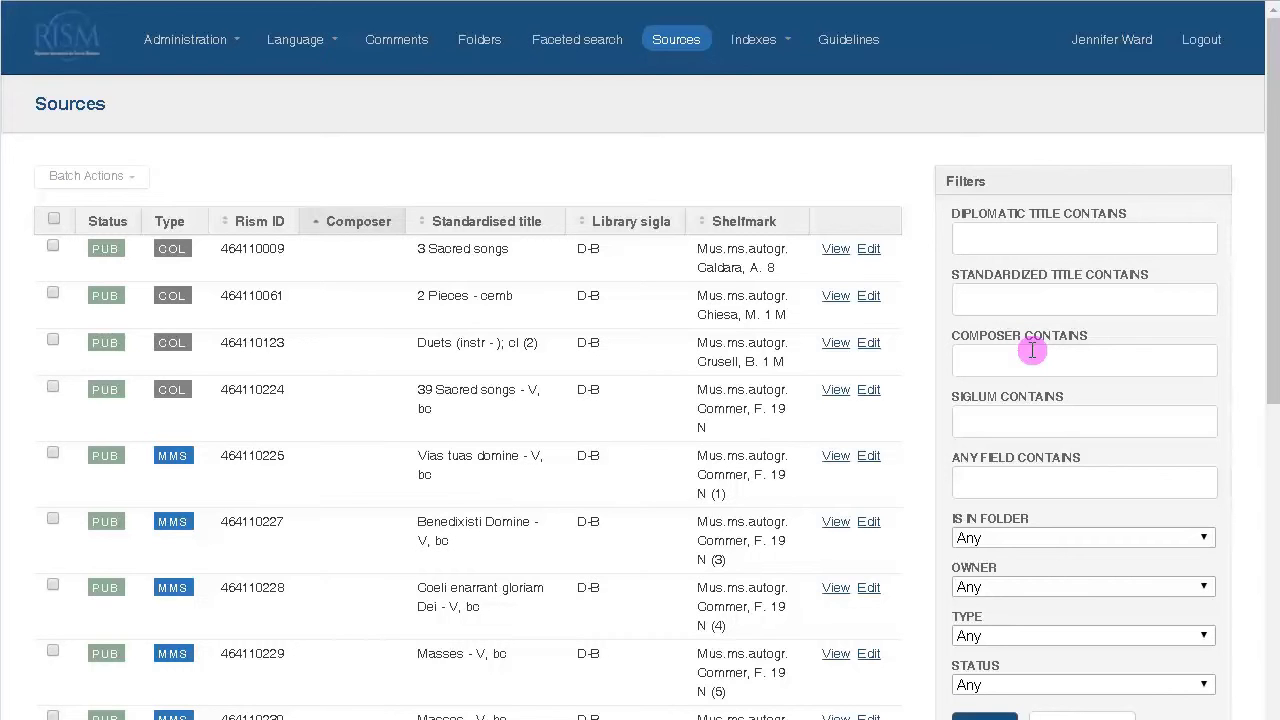
# Step: Filter the Sources list to siglum CH-BEI and open the 2 Masses collection for editing
pyautogui.click(1018, 420)
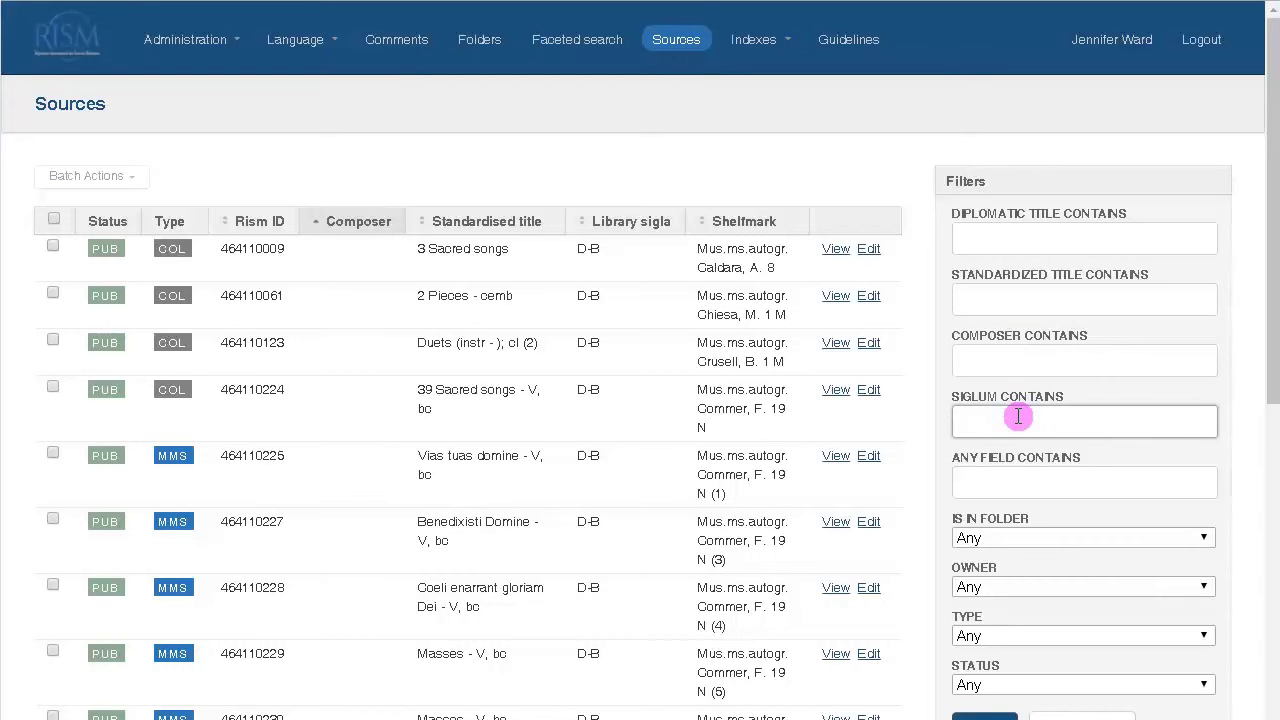
pyautogui.write('CH-BEl')
pyautogui.scroll(-1, 1018, 420)
pyautogui.click(983, 719)
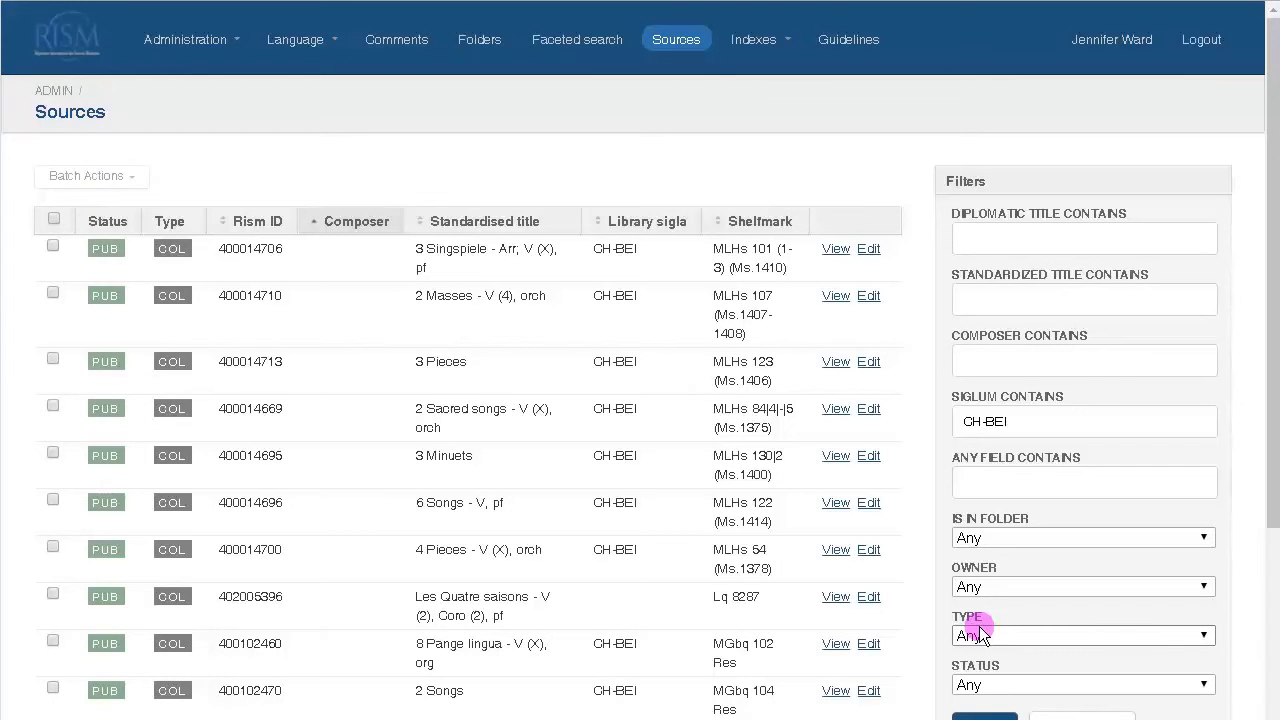
pyautogui.click(867, 300)
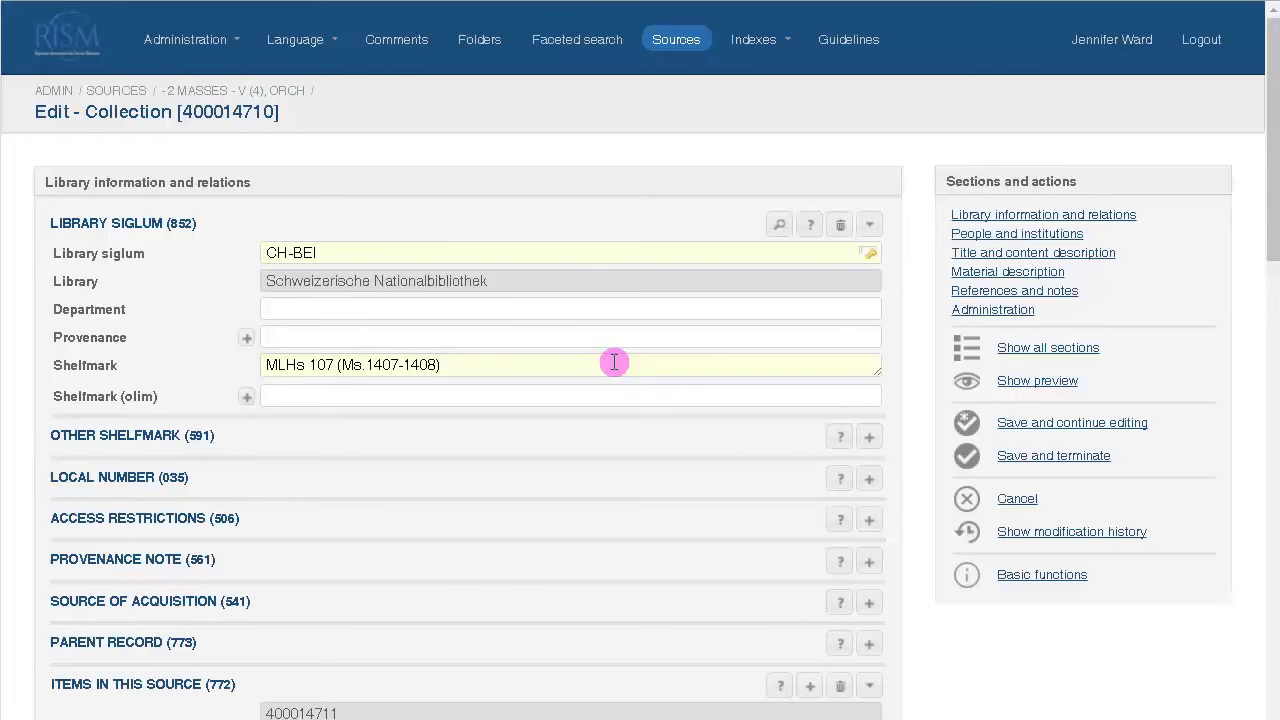
# Step: Change the shelfmark to MLHs 107 (Ms.1407-1409) and preview the edited record
pyautogui.click(441, 365)
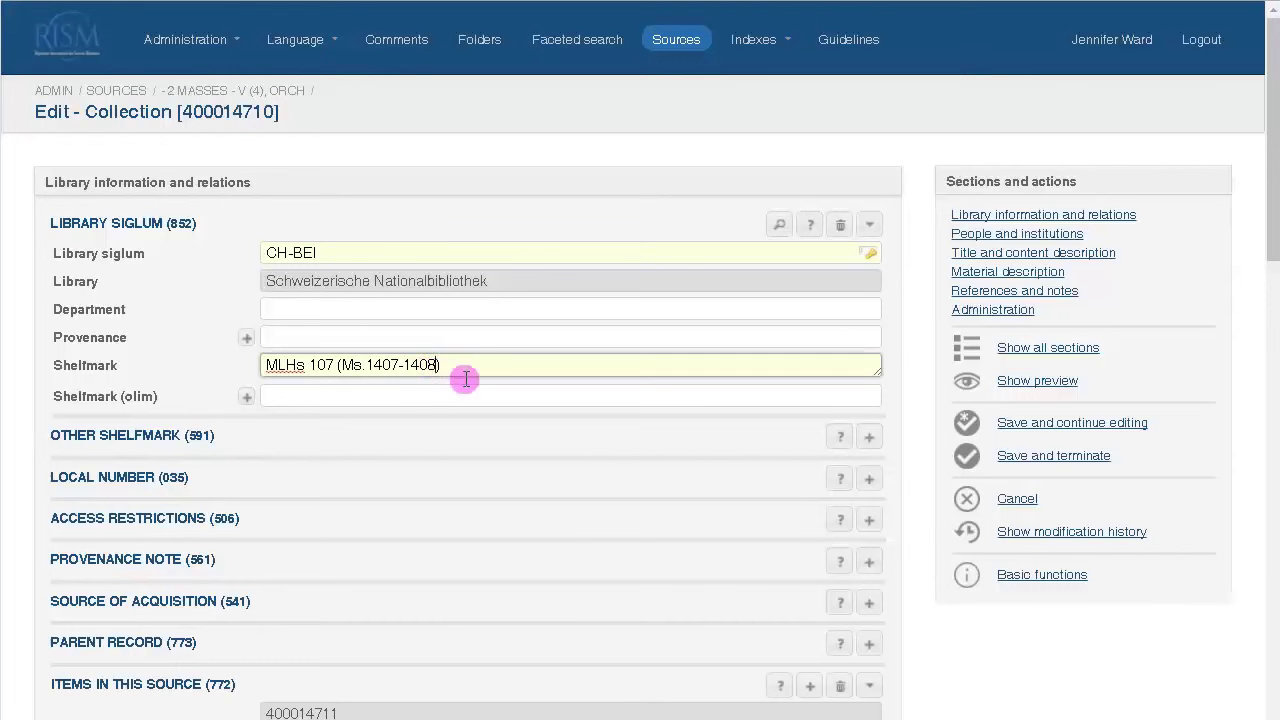
pyautogui.press('BackSpace')
pyautogui.write('9')
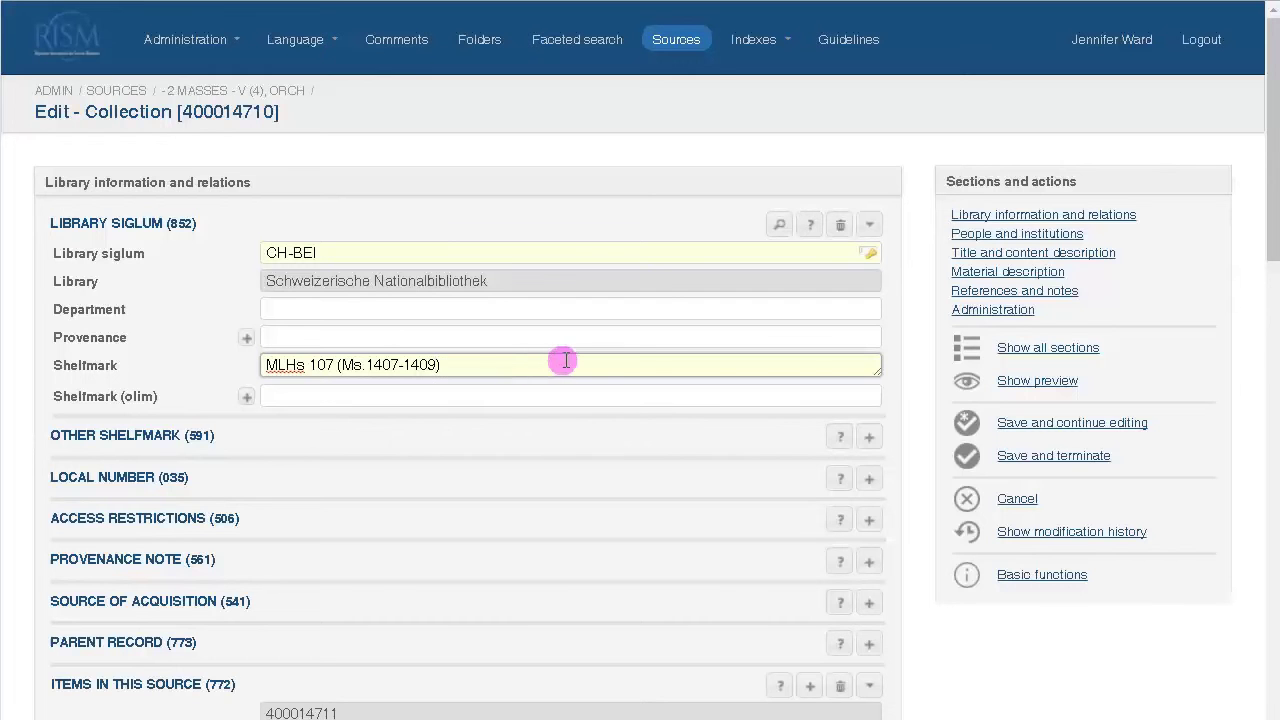
pyautogui.click(1008, 386)
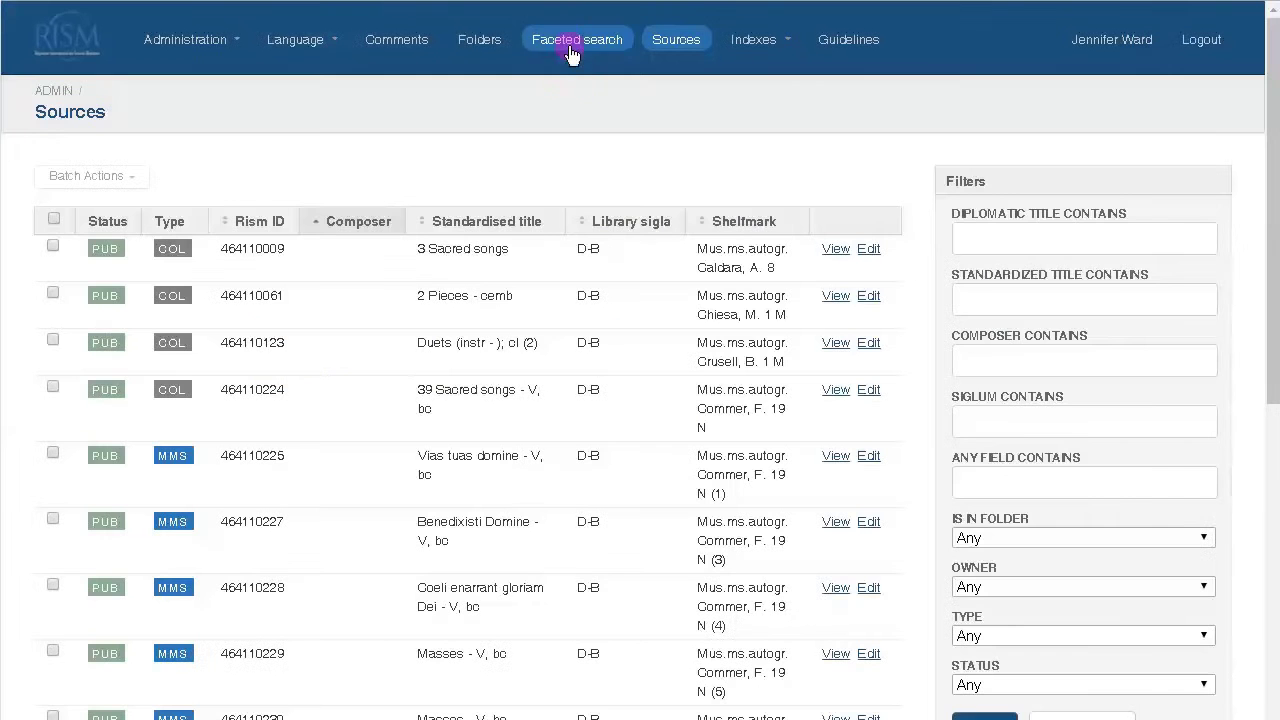
# Step: Go to the catalogue's Faceted search from the Muscat navigation bar
pyautogui.click(569, 38)
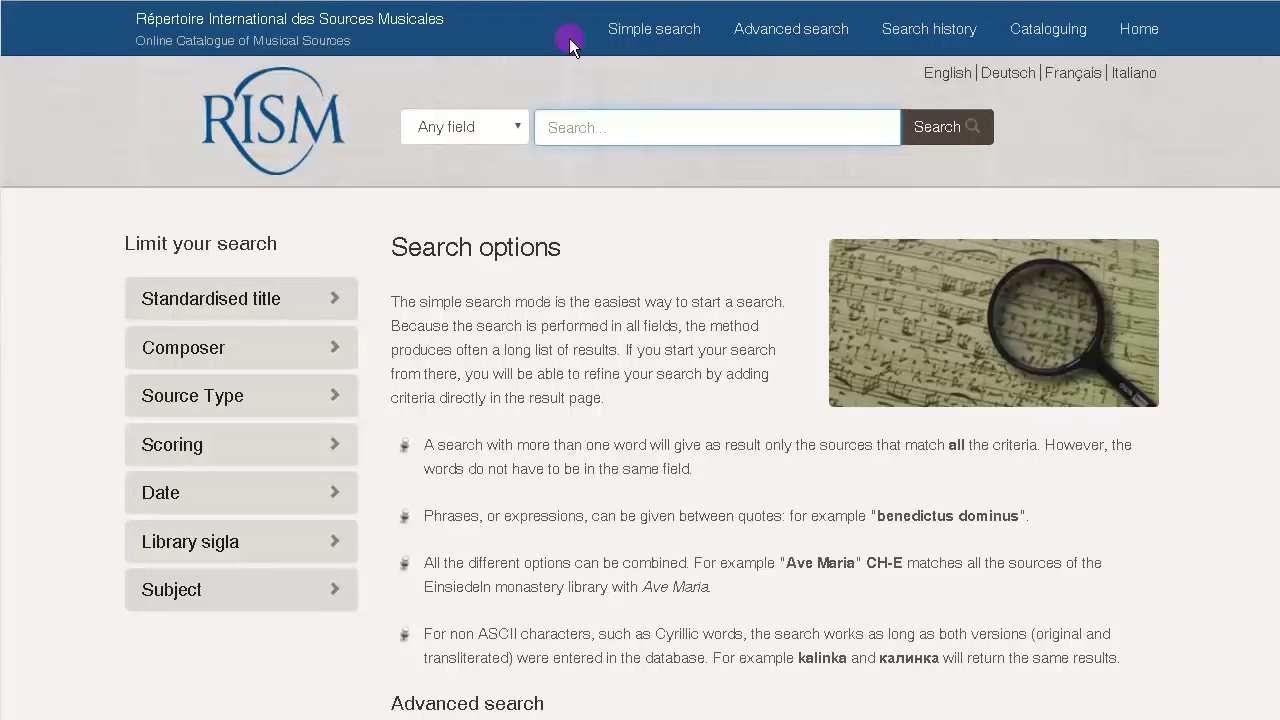
# Step: Search the online catalogue for library siglum CH-BEI
pyautogui.click(517, 125)
pyautogui.click(491, 209)
pyautogui.click(573, 127)
pyautogui.write('CH-BEl')
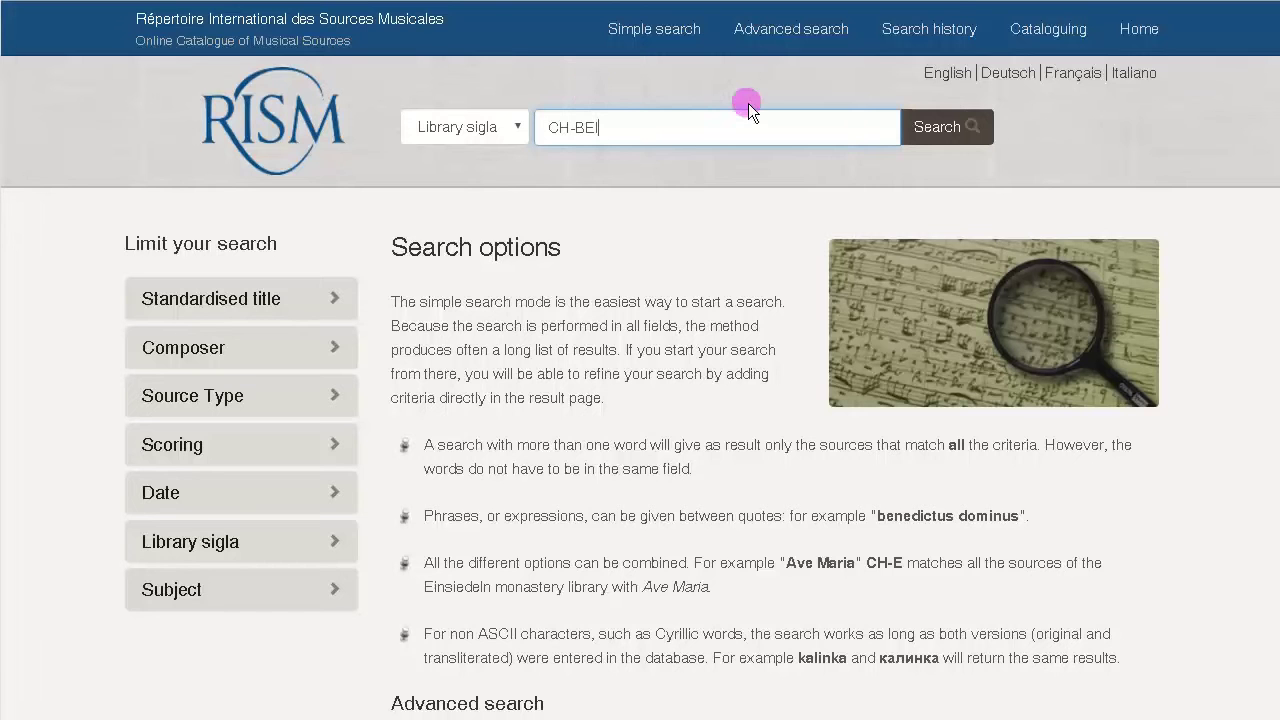
pyautogui.click(933, 127)
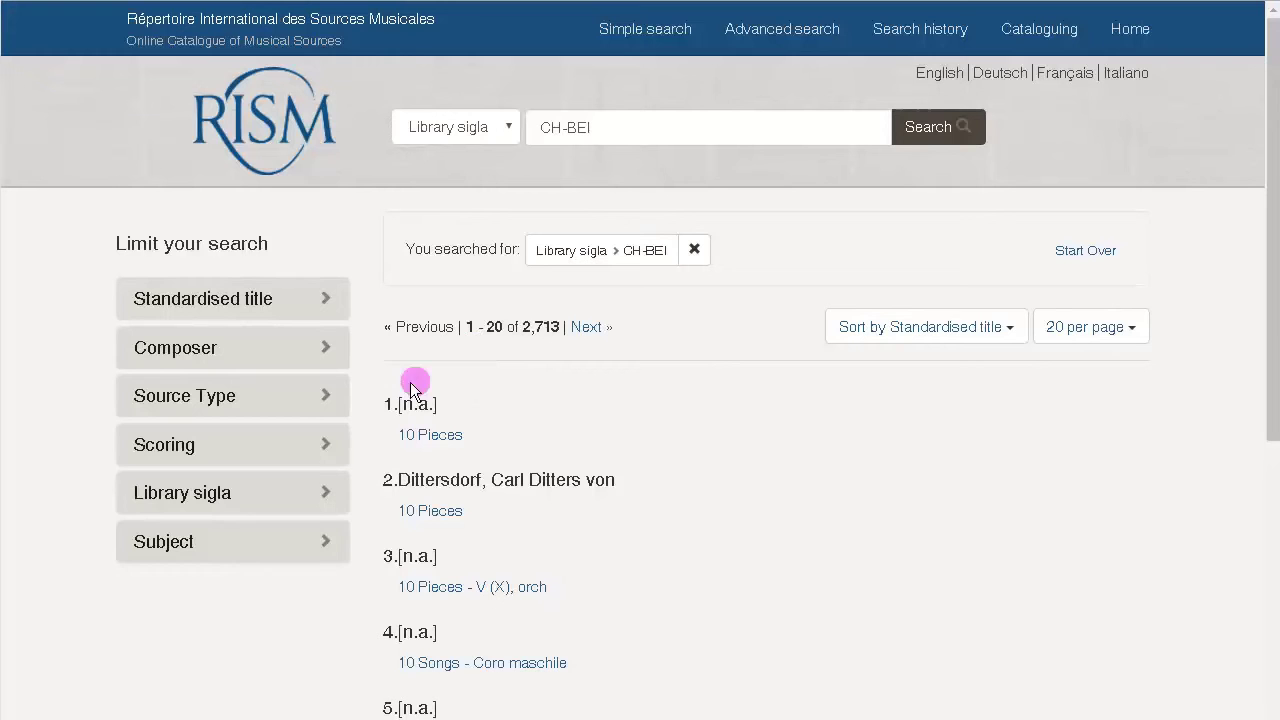
# Step: Narrow results to autograph sources by Diener, Olga and open the first 2 Quartets record
pyautogui.click(334, 398)
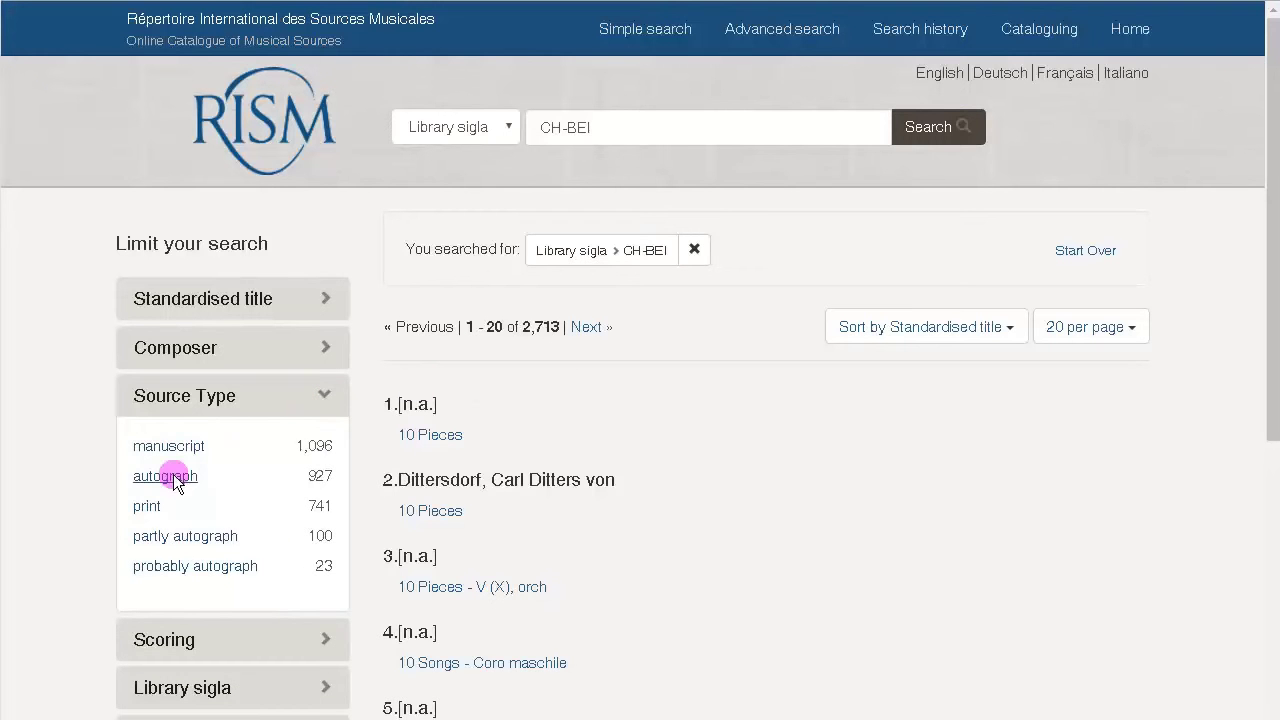
pyautogui.click(170, 477)
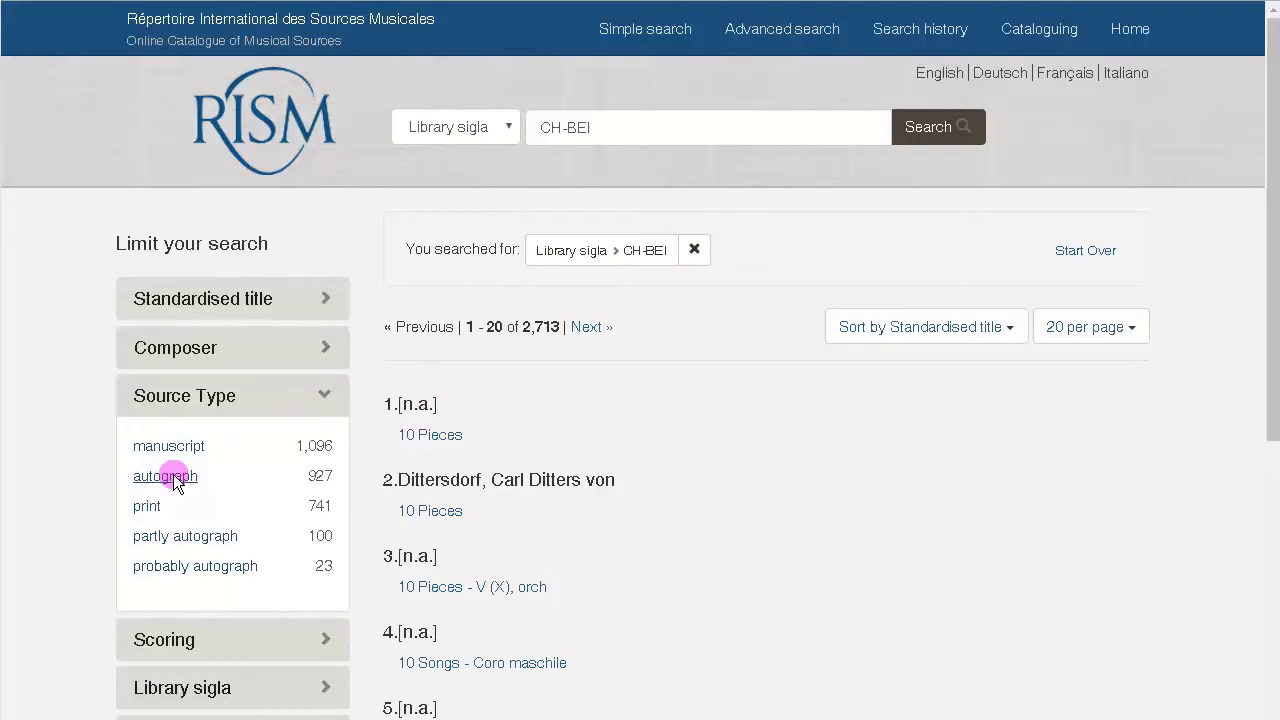
pyautogui.click(327, 348)
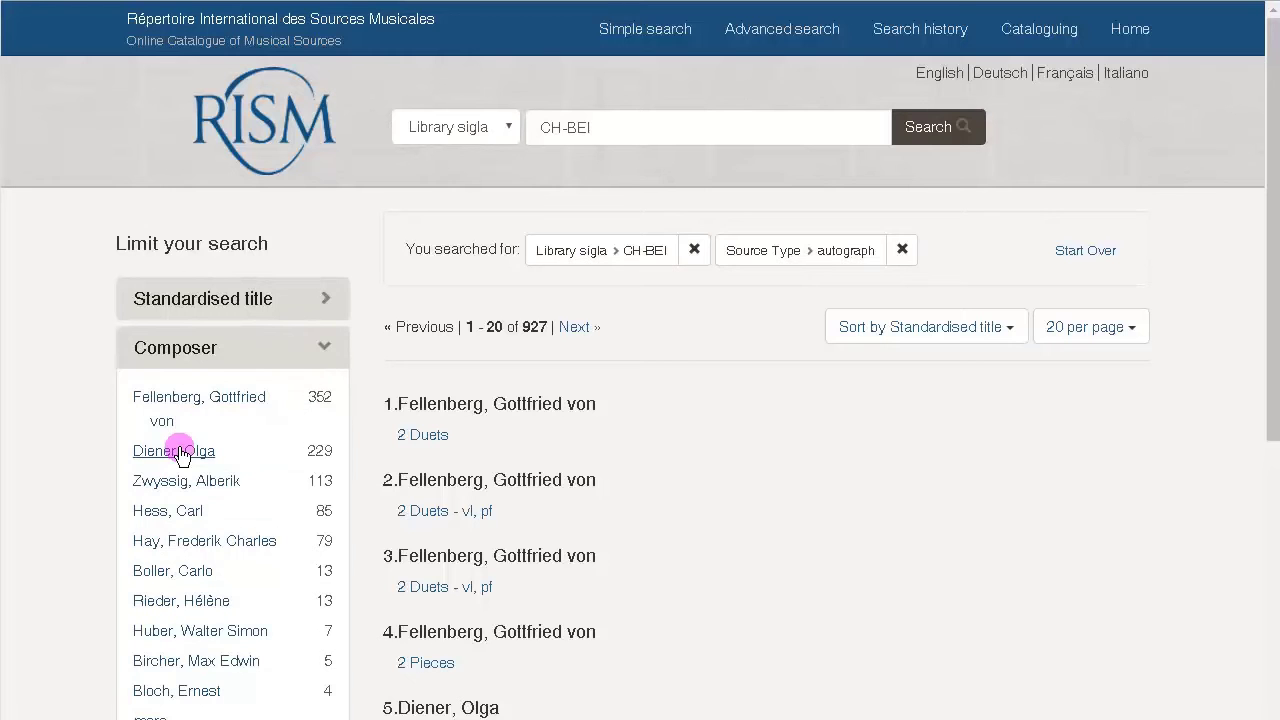
pyautogui.click(178, 451)
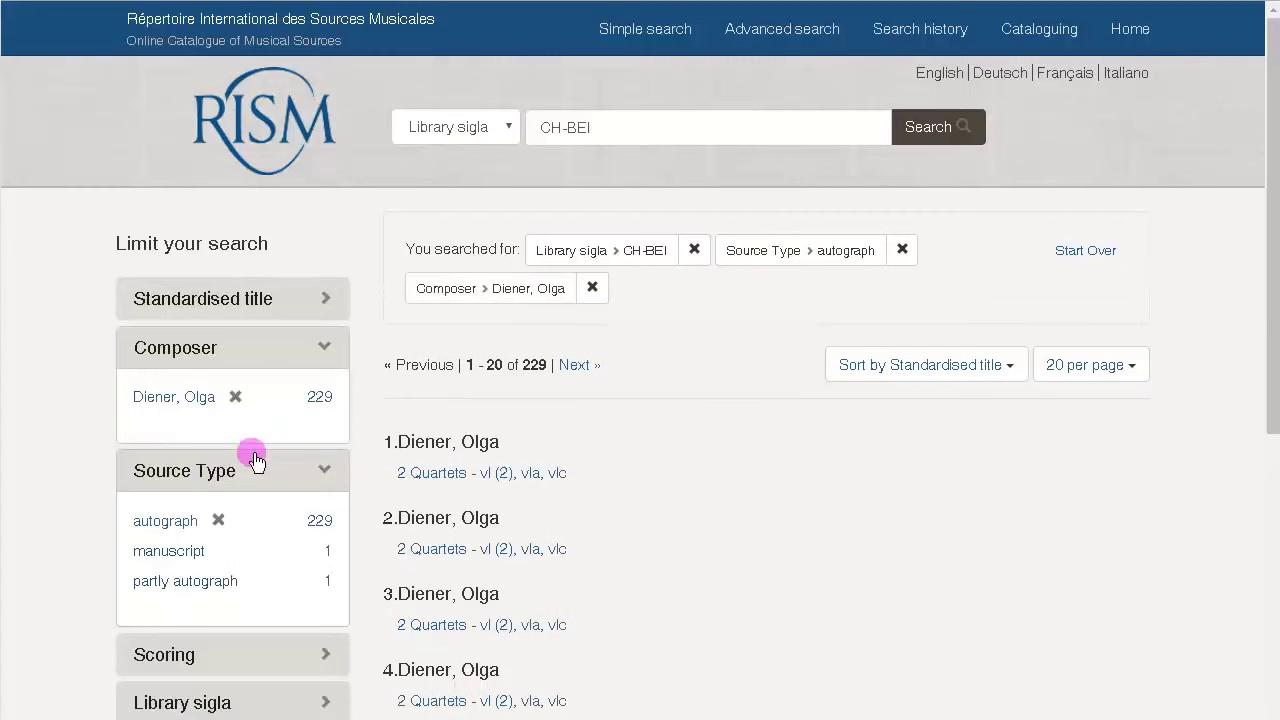
pyautogui.click(455, 474)
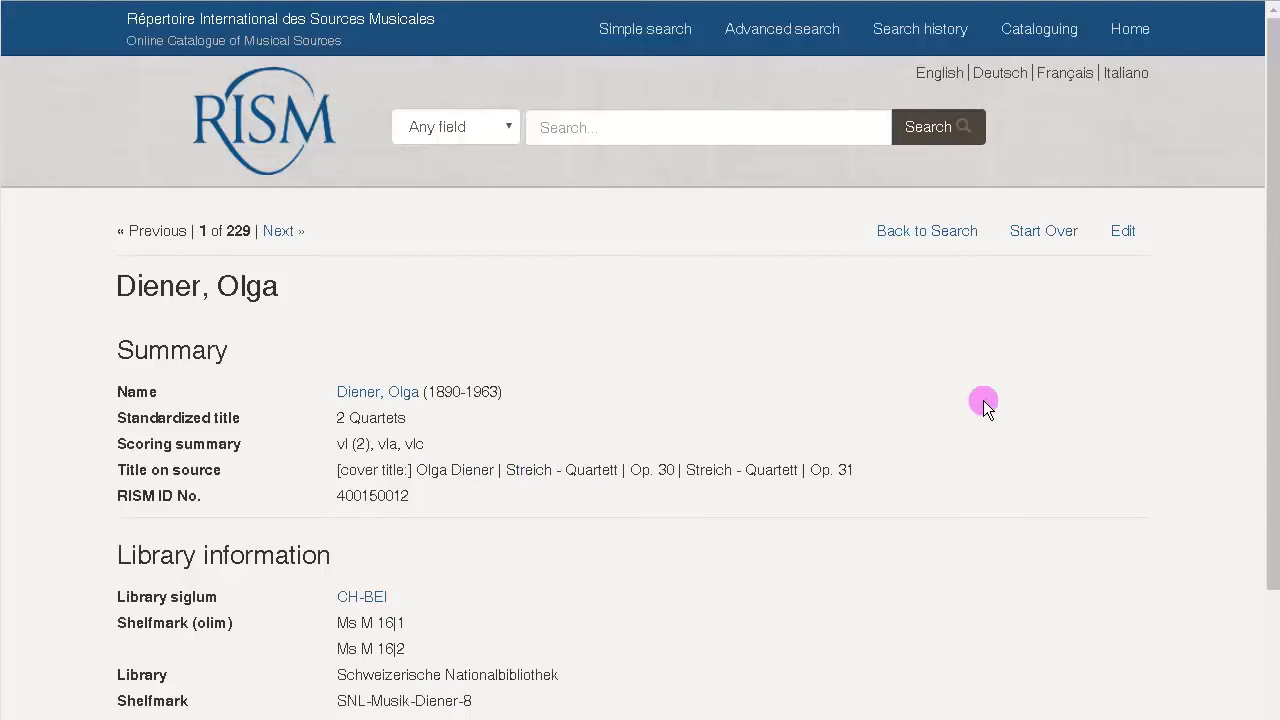
# Step: Open the Diener 2 Quartets record in the Muscat cataloguing editor
pyautogui.click(1124, 231)
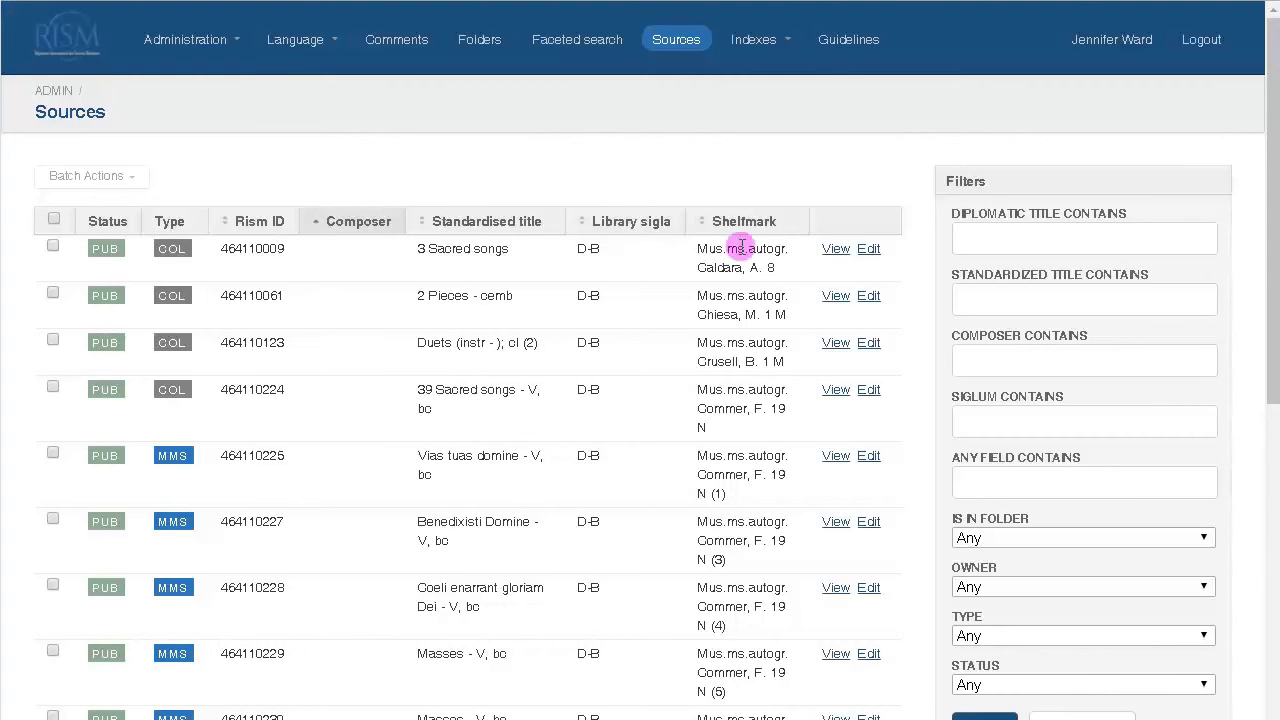
# Step: Filter Sources by siglum CH-BEI and composer diener, then view the op.61 Quartets manuscript
pyautogui.click(992, 422)
pyautogui.write('CH-BEl')
pyautogui.click(989, 443)
pyautogui.click(992, 366)
pyautogui.write('diener')
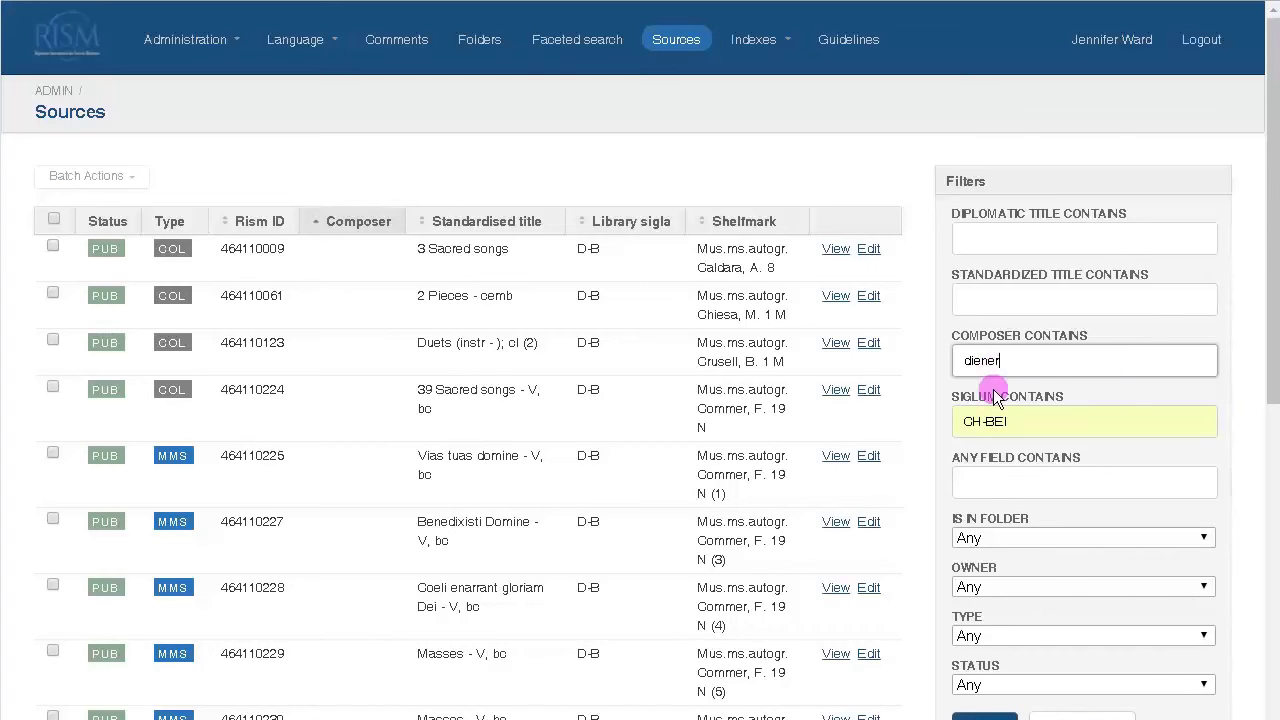
pyautogui.scroll(-2, 983, 593)
pyautogui.click(983, 627)
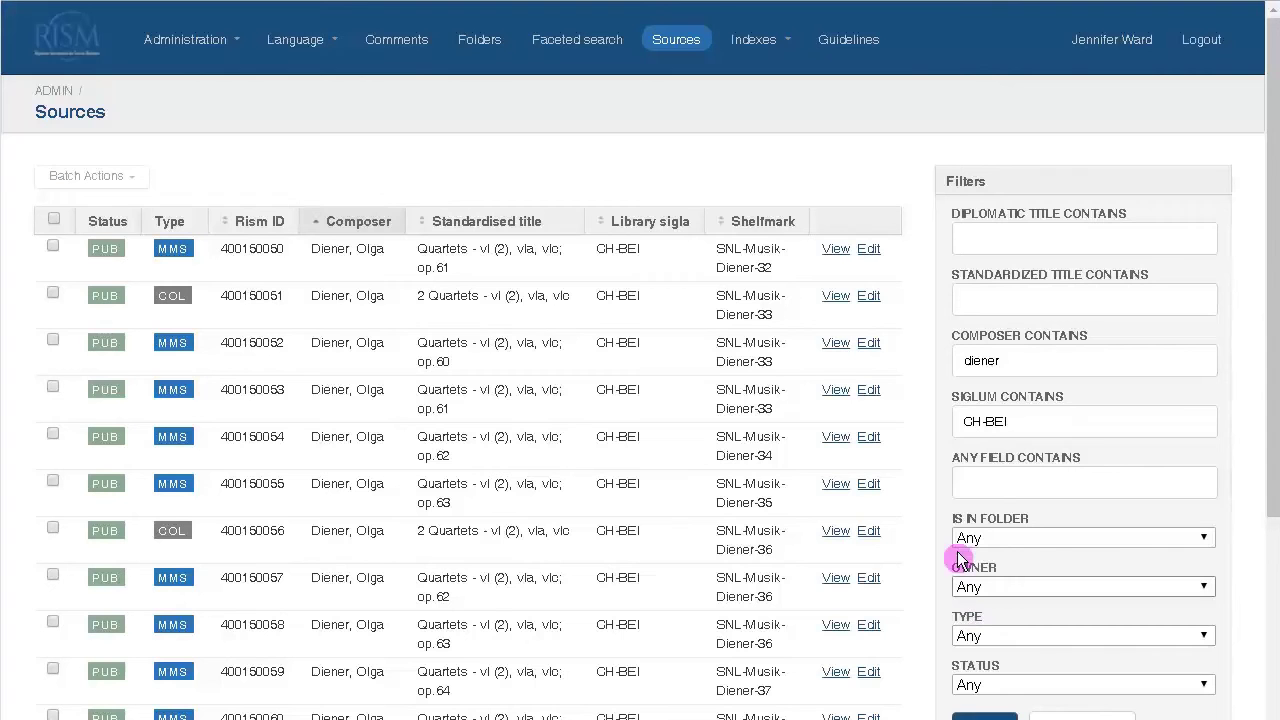
pyautogui.click(833, 253)
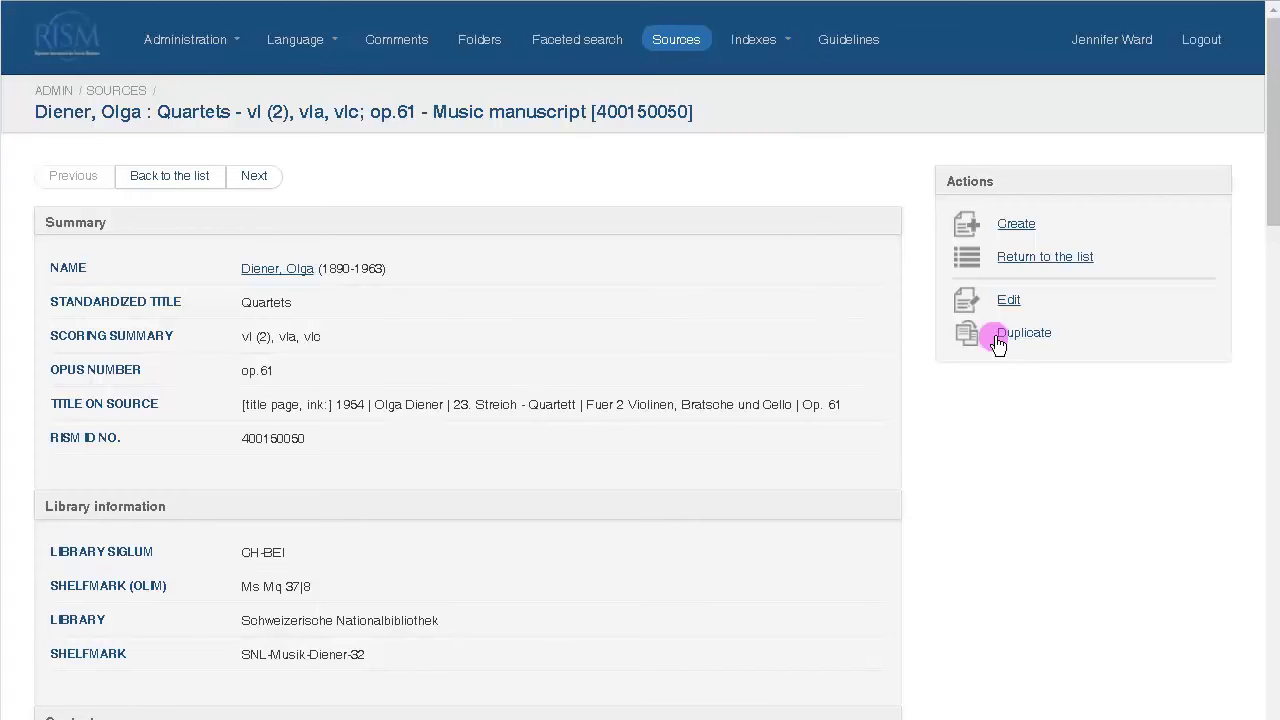
# Step: Duplicate the record, changing shelfmark to SNL-Musik-Diener-33 and former shelfmark to Ms Mq 37|9
pyautogui.click(1018, 336)
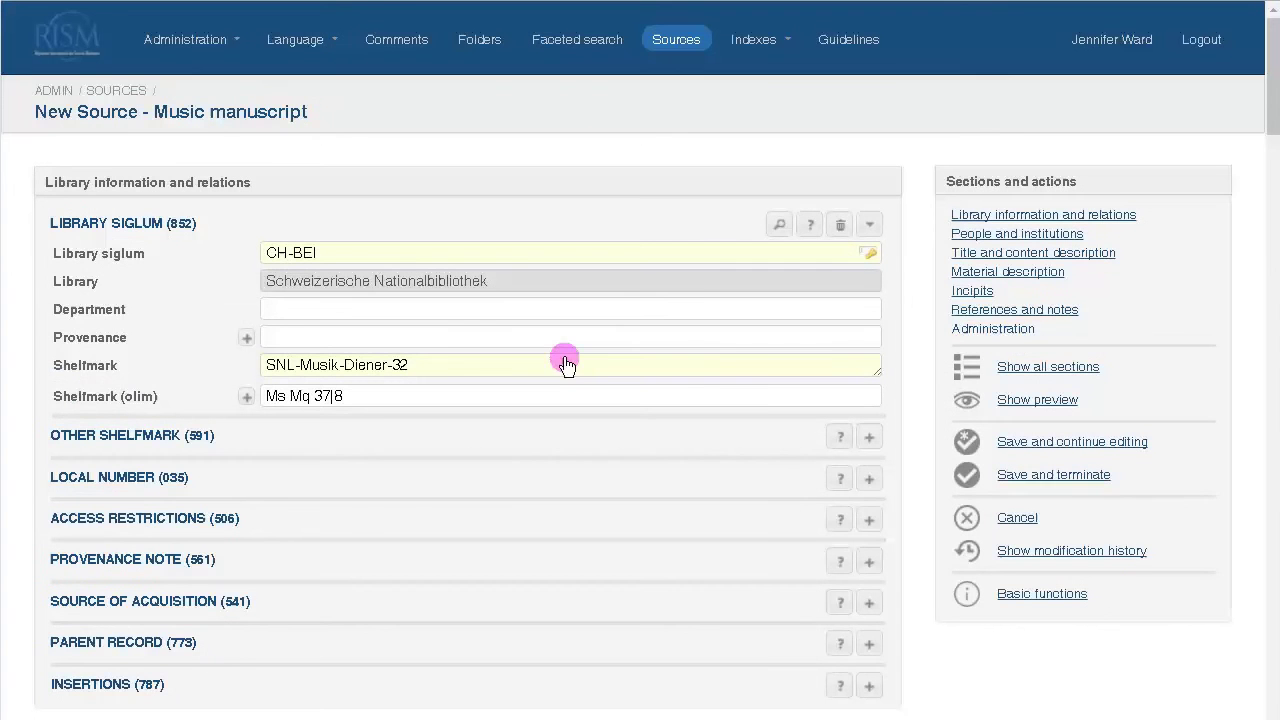
pyautogui.click(414, 364)
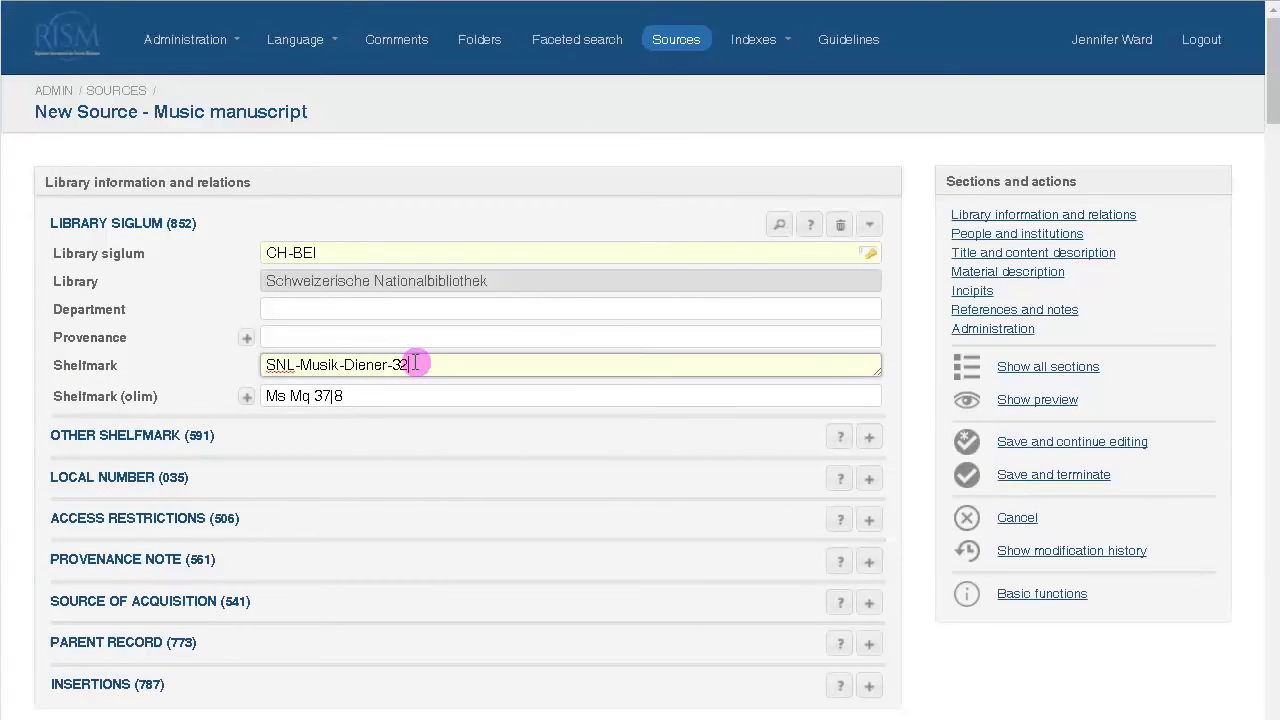
pyautogui.press('BackSpace')
pyautogui.write('3')
pyautogui.click(374, 396)
pyautogui.press('BackSpace')
pyautogui.write('9')
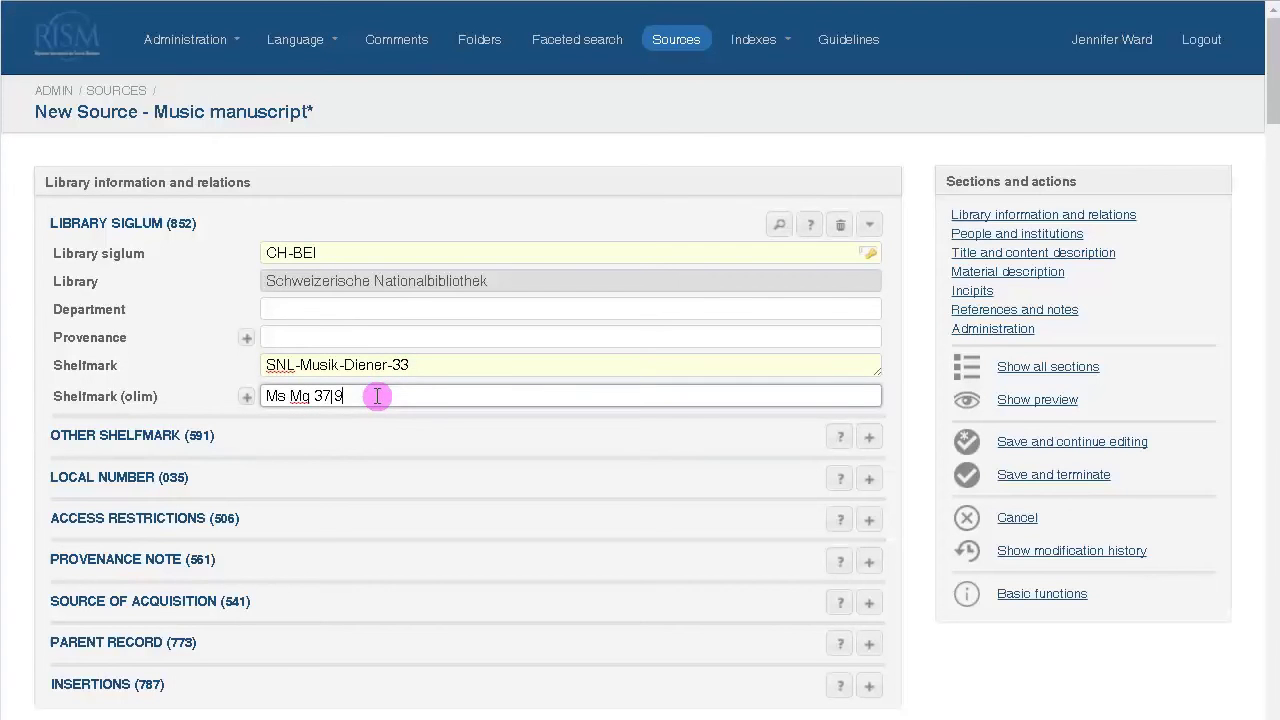
# Step: Delete the Title on source text after [title page, ink:], from 1954 to Op. 61
pyautogui.scroll(-5, 377, 396)
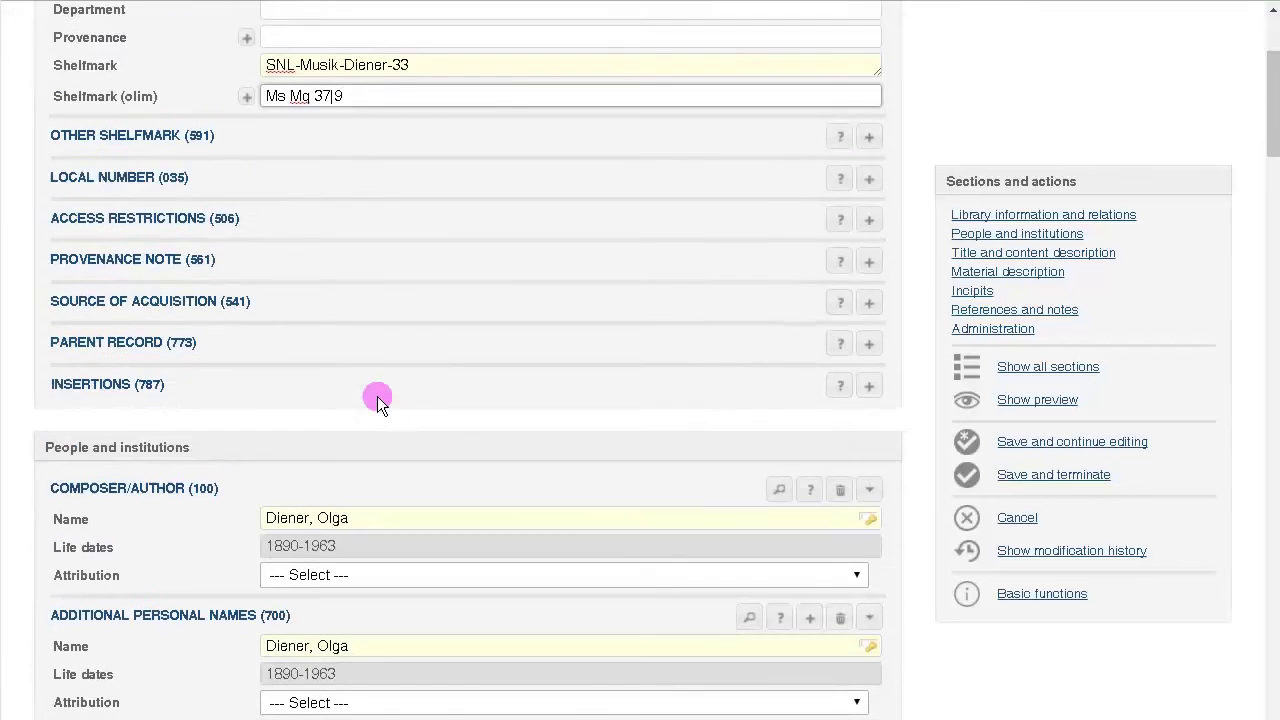
pyautogui.scroll(-6, 377, 396)
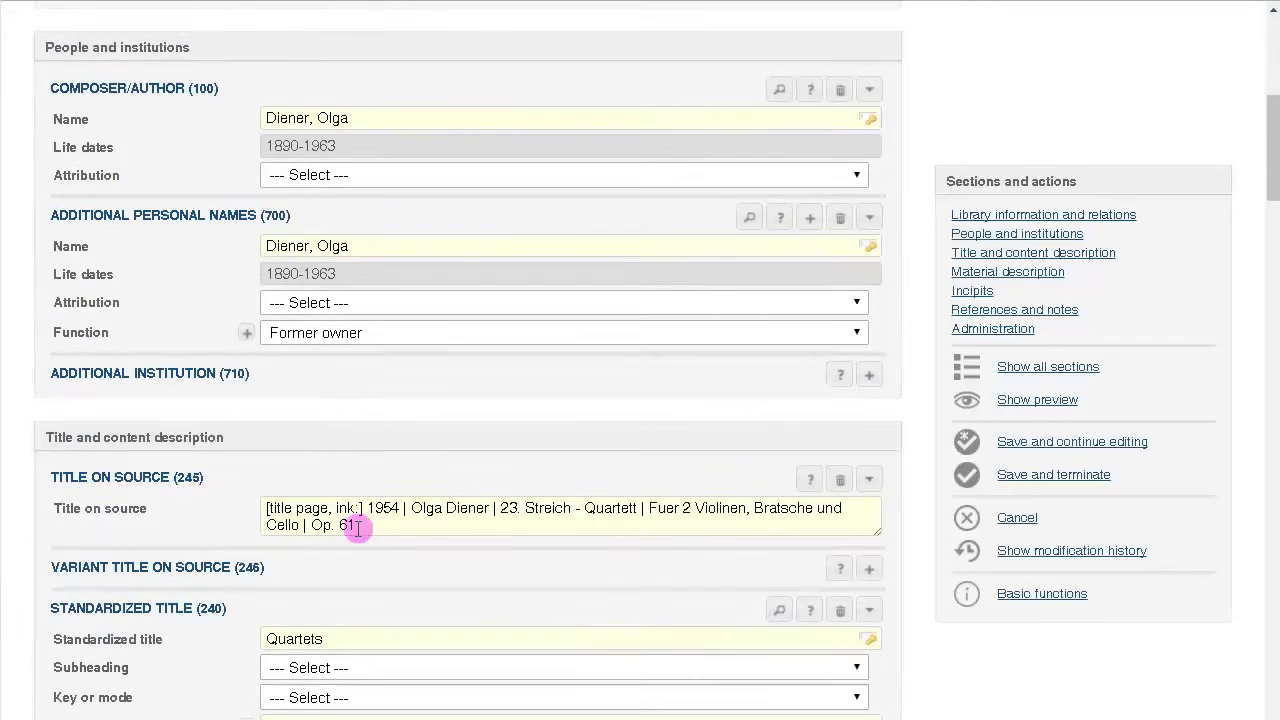
pyautogui.moveTo(374, 527); pyautogui.dragTo(367, 508)
pyautogui.press('BackSpace')
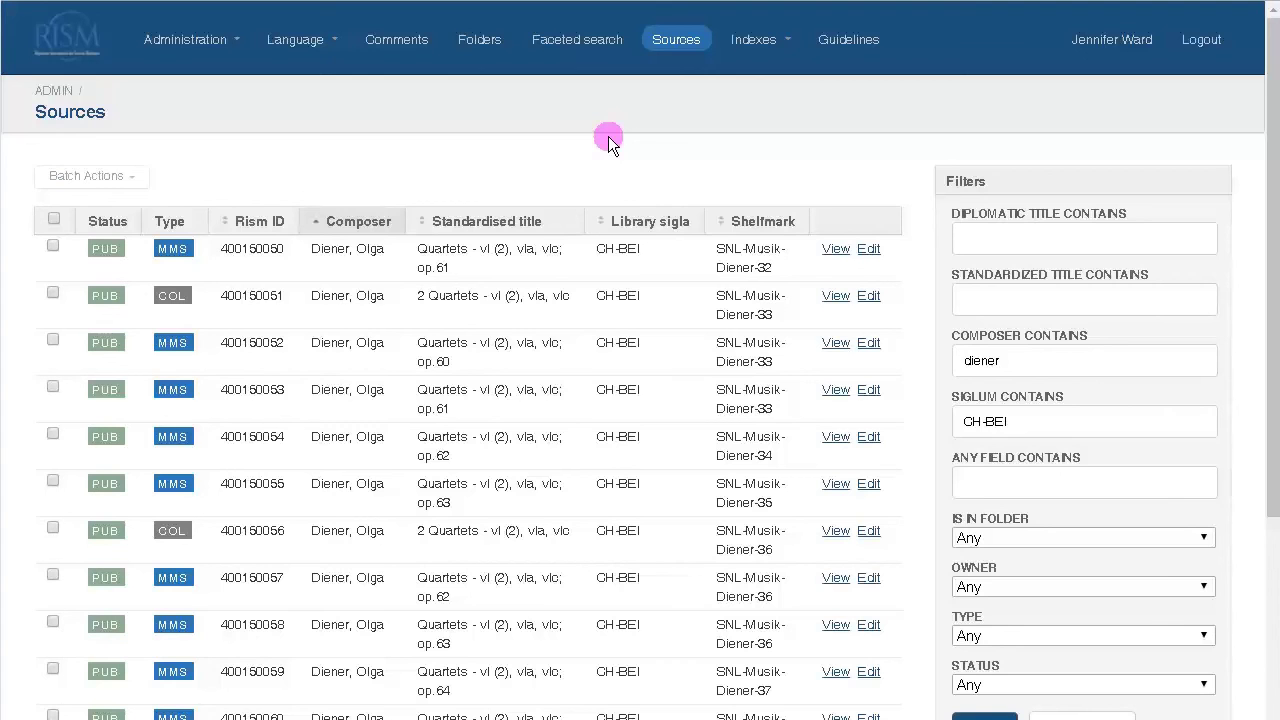
# Step: Start creating a new source record from the Sources list's Actions panel
pyautogui.scroll(-4, 608, 136)
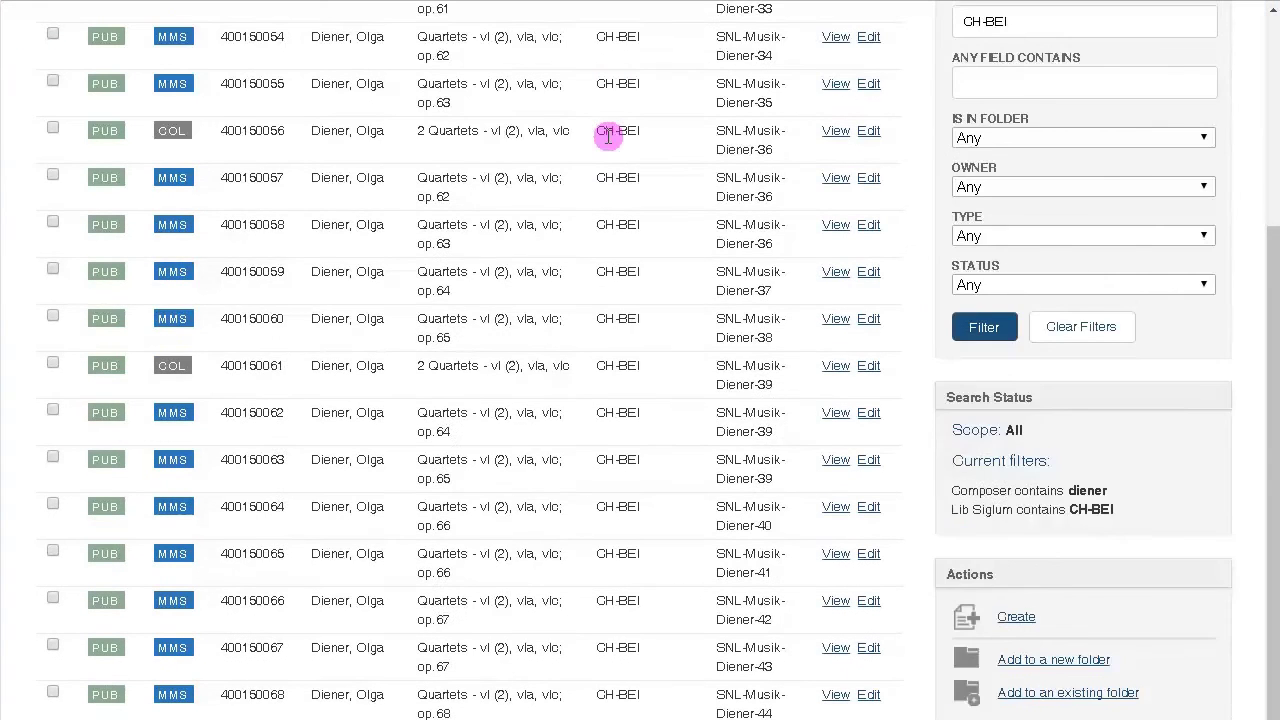
pyautogui.scroll(-1, 650, 180)
pyautogui.click(1014, 515)
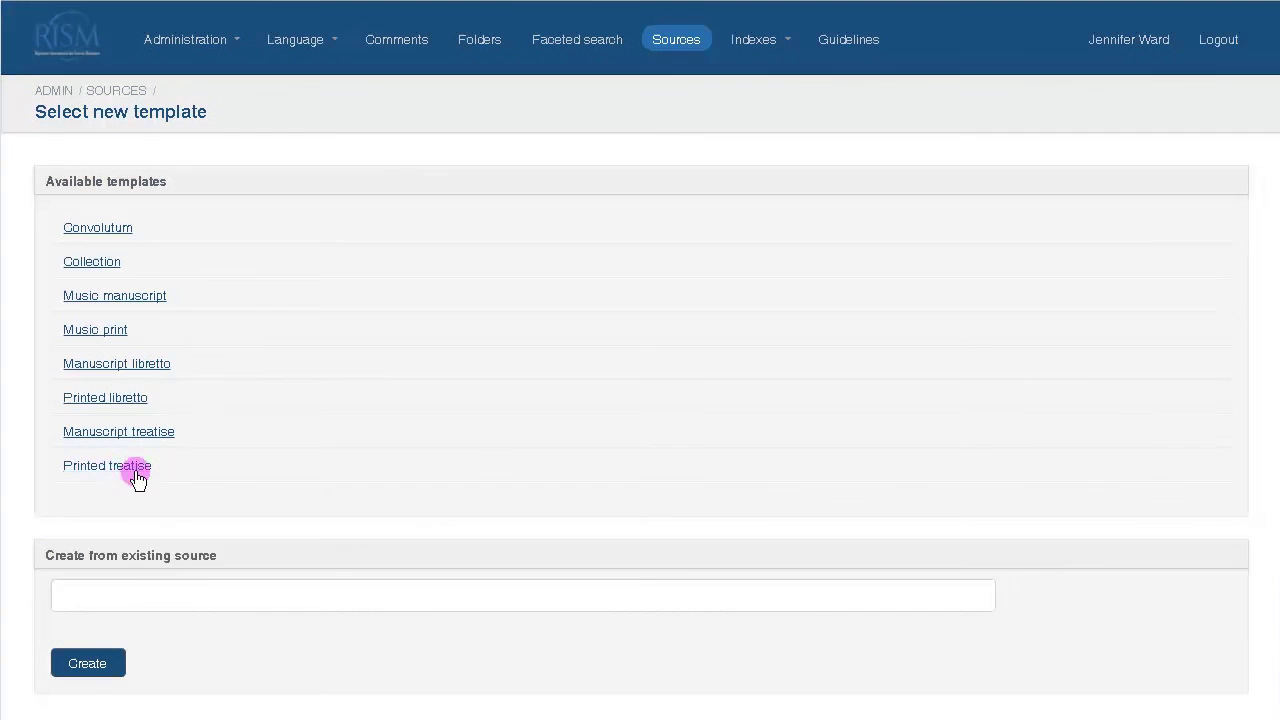
# Step: Choose the Music manuscript template and begin entering CH as the library siglum
pyautogui.click(155, 298)
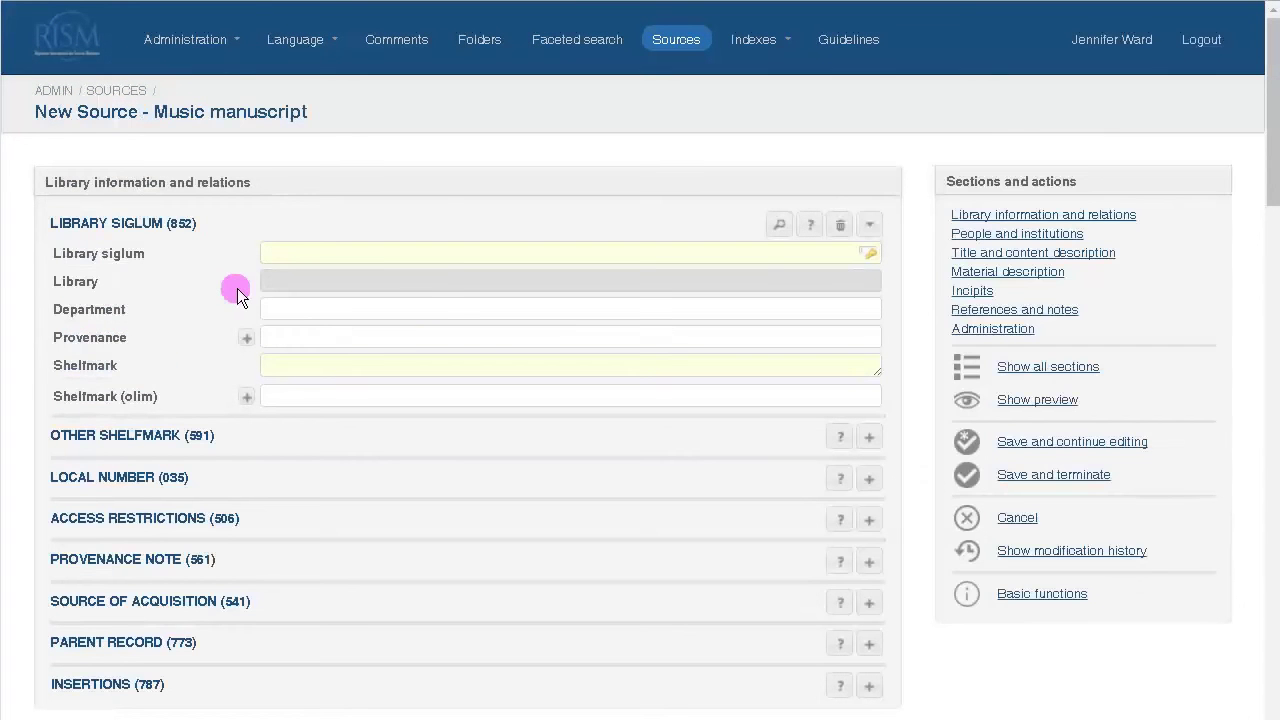
pyautogui.click(548, 251)
pyautogui.write('CH')
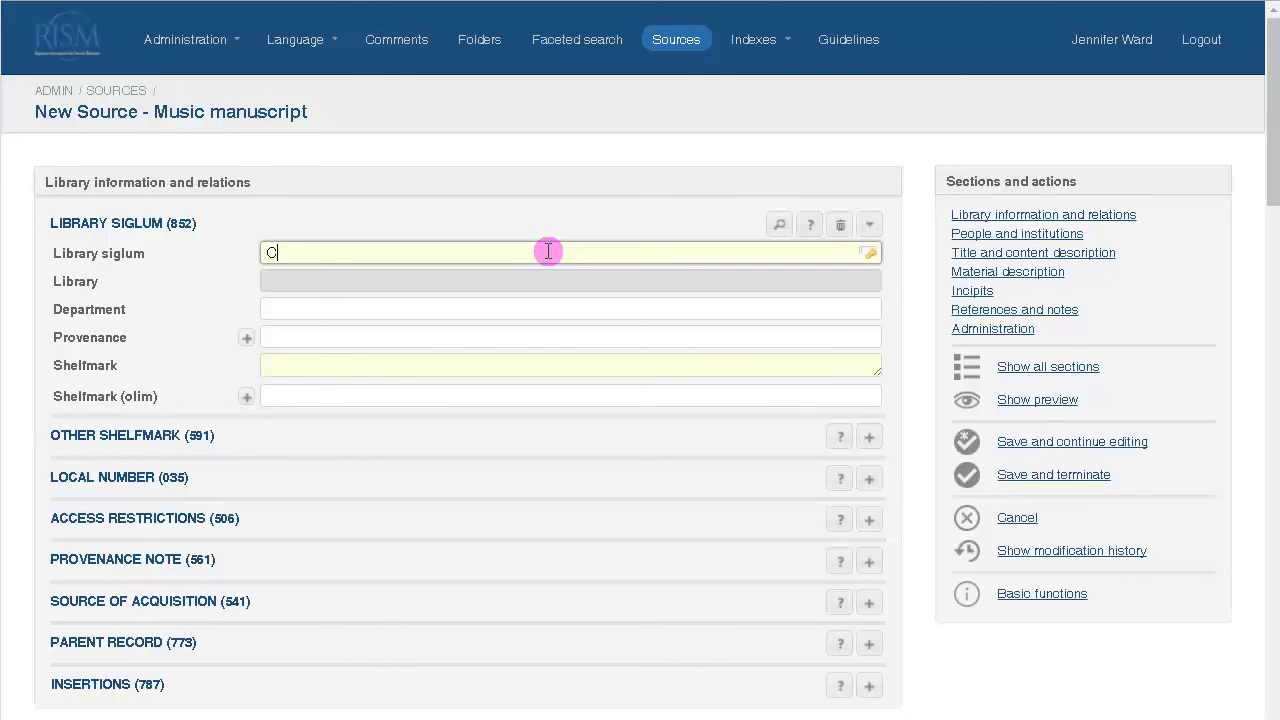